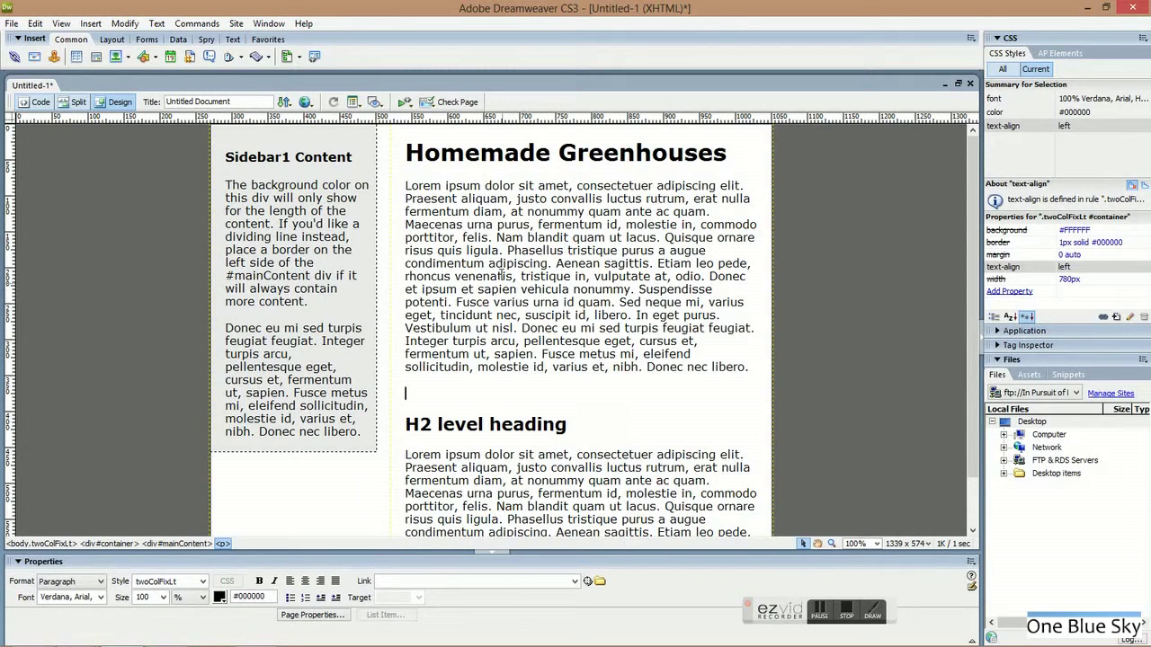
Start inserting an image below the first paragraph and rename the AC1 picture file to homemade_greenhouses_glass_house.
{"action": "left_click", "coordinate": [92, 24]}
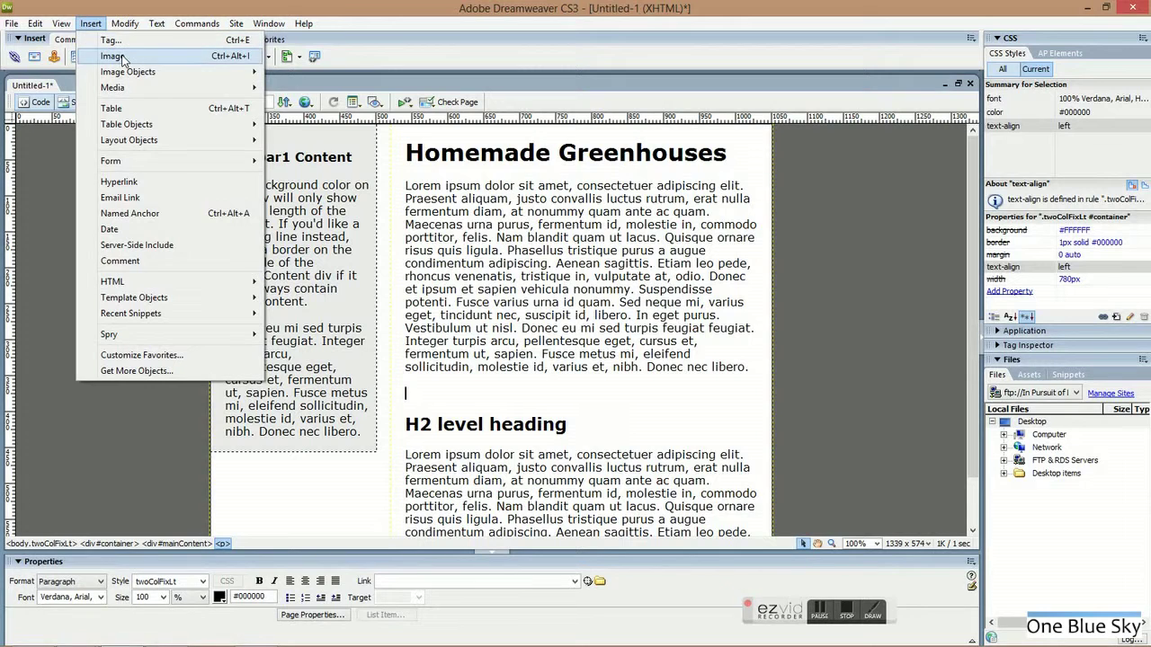
{"action": "left_click", "coordinate": [114, 56]}
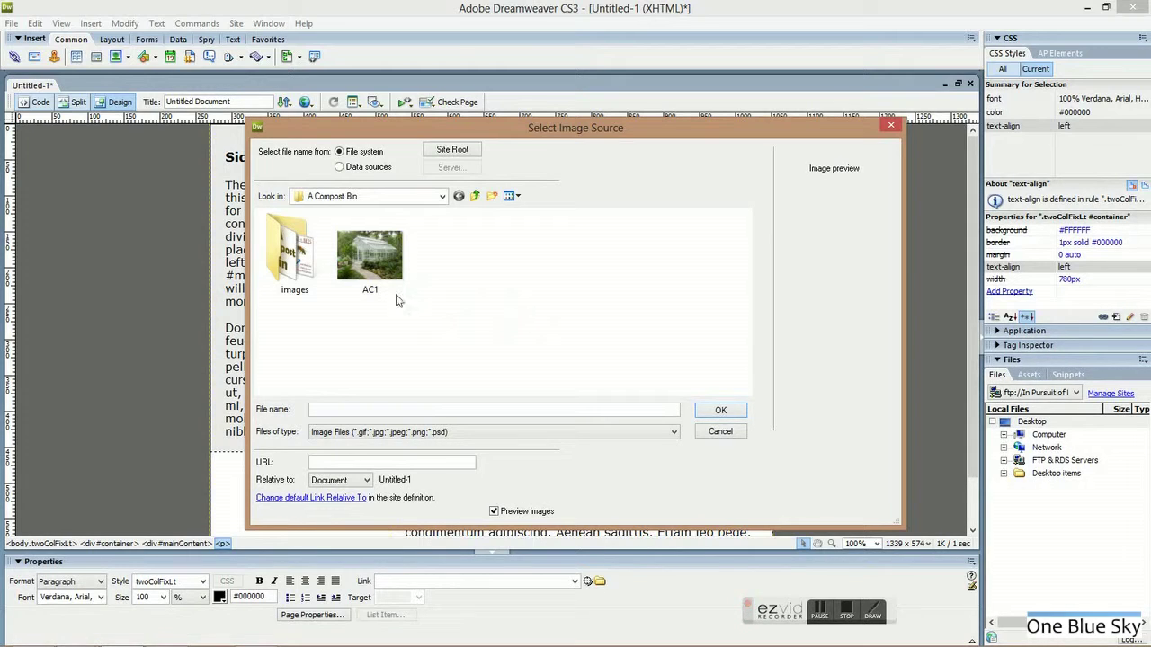
{"action": "left_click", "coordinate": [377, 265]}
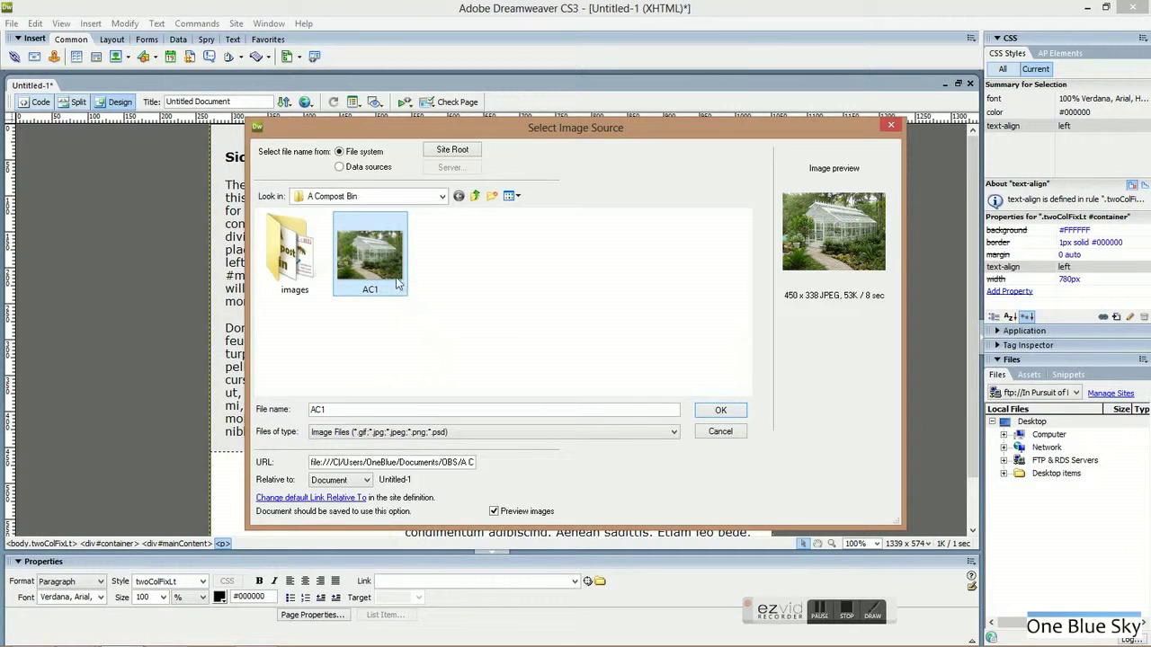
{"action": "right_click", "coordinate": [357, 252]}
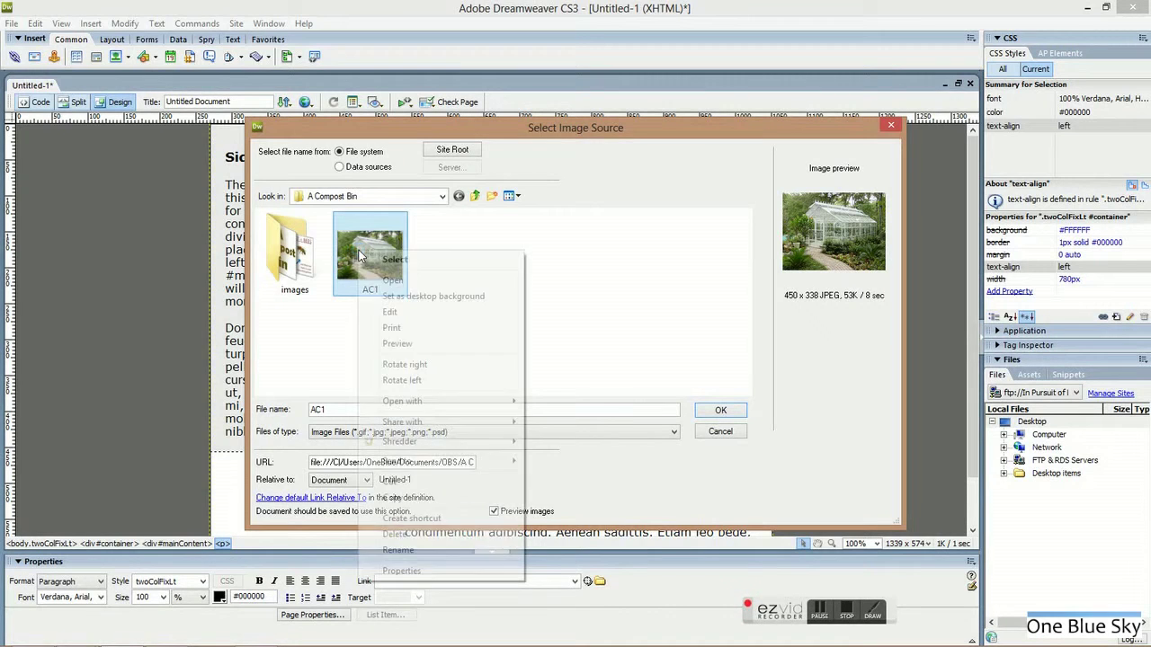
{"action": "left_click", "coordinate": [412, 551]}
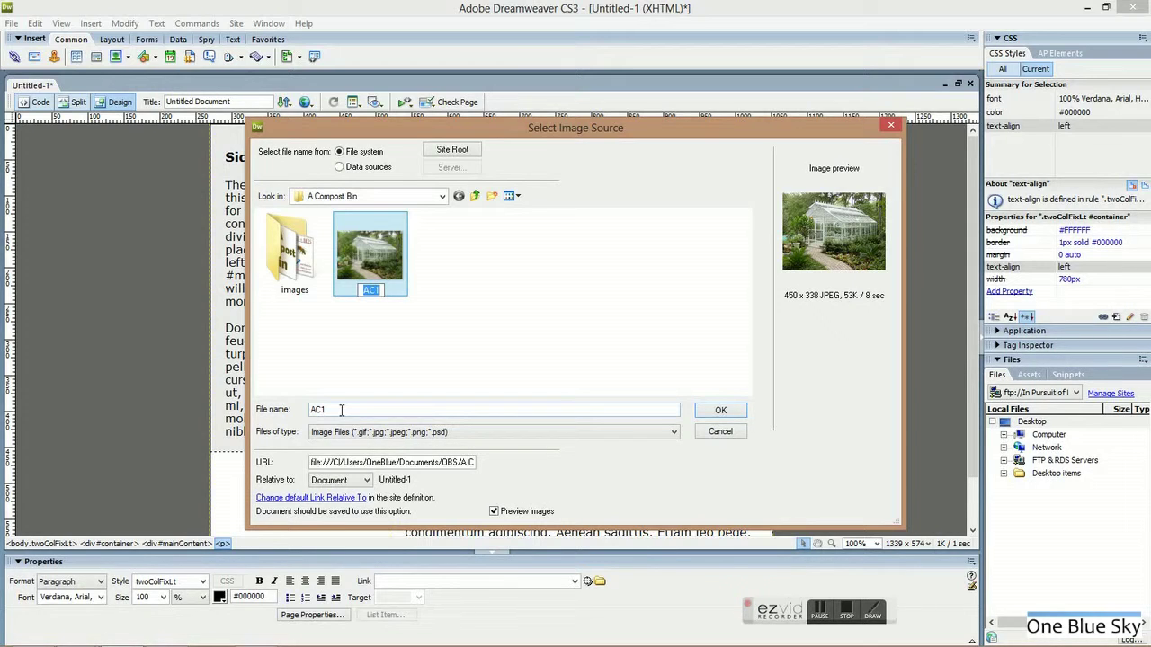
{"action": "type", "text": "homemade_green"}
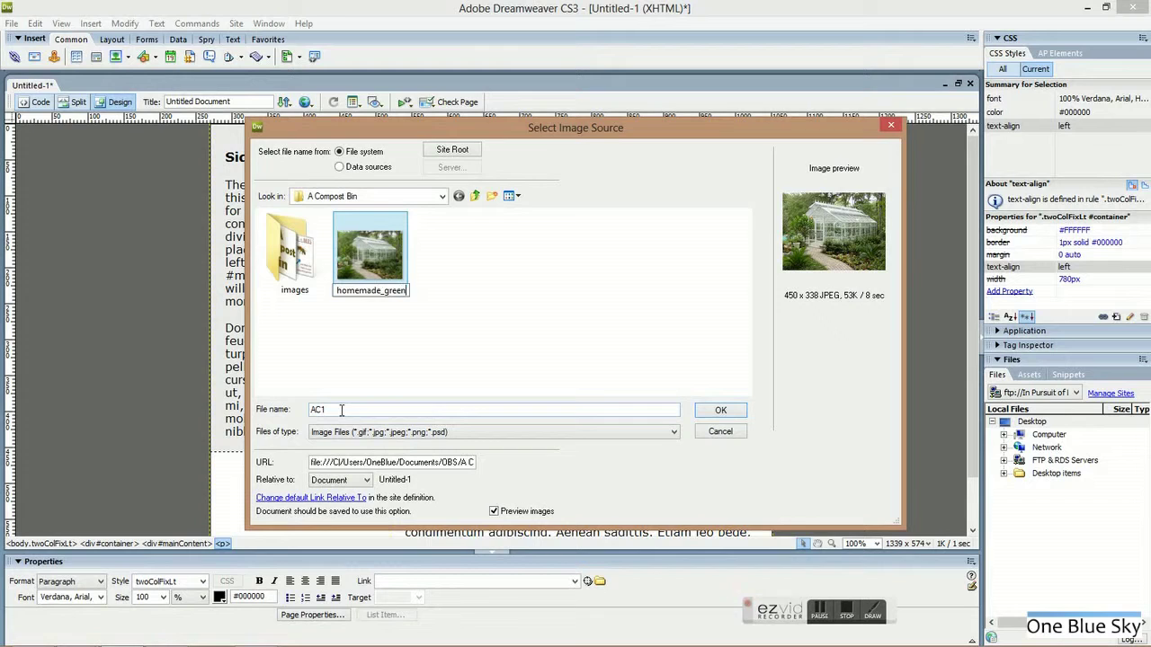
{"action": "type", "text": "houses_"}
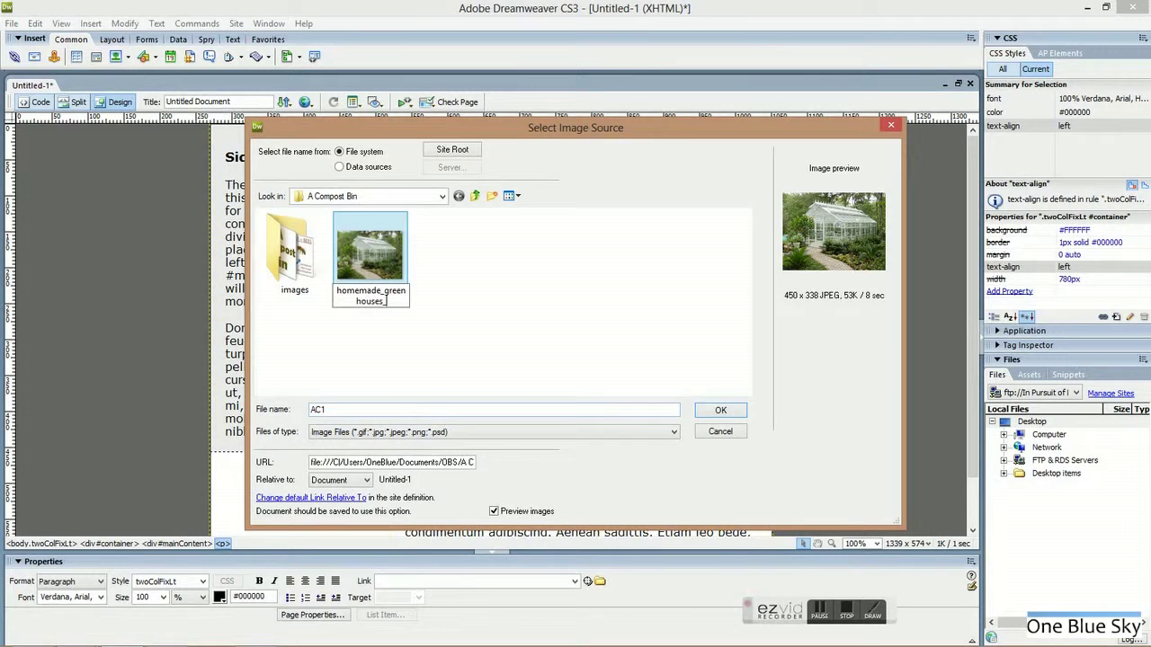
{"action": "type", "text": "glass_house"}
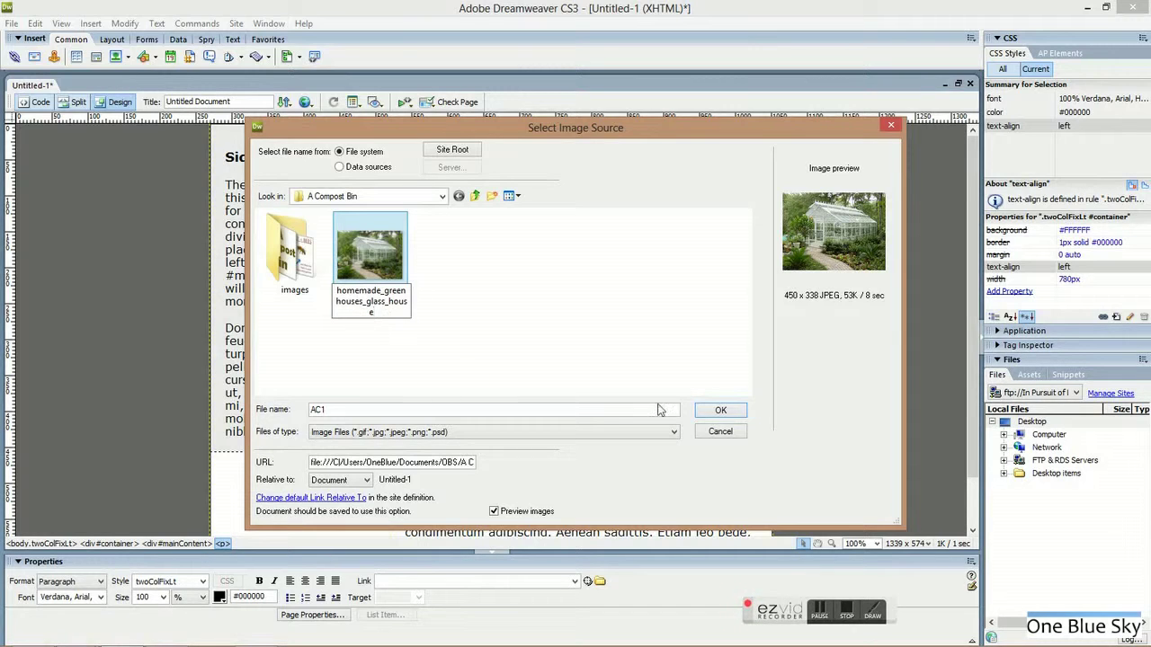
{"action": "left_click", "coordinate": [557, 369]}
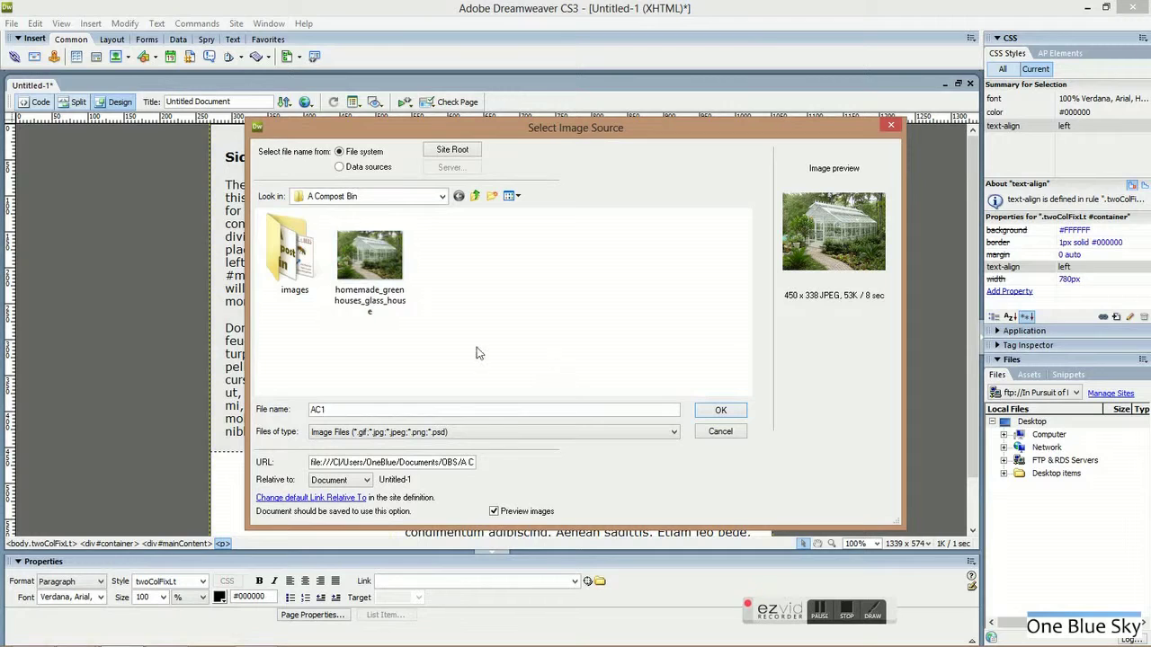
Choose homemade_greenhouses_glass_house as the image source, accepting its copy to the site's root folder but cancelling the site connection.
{"action": "left_click", "coordinate": [377, 261]}
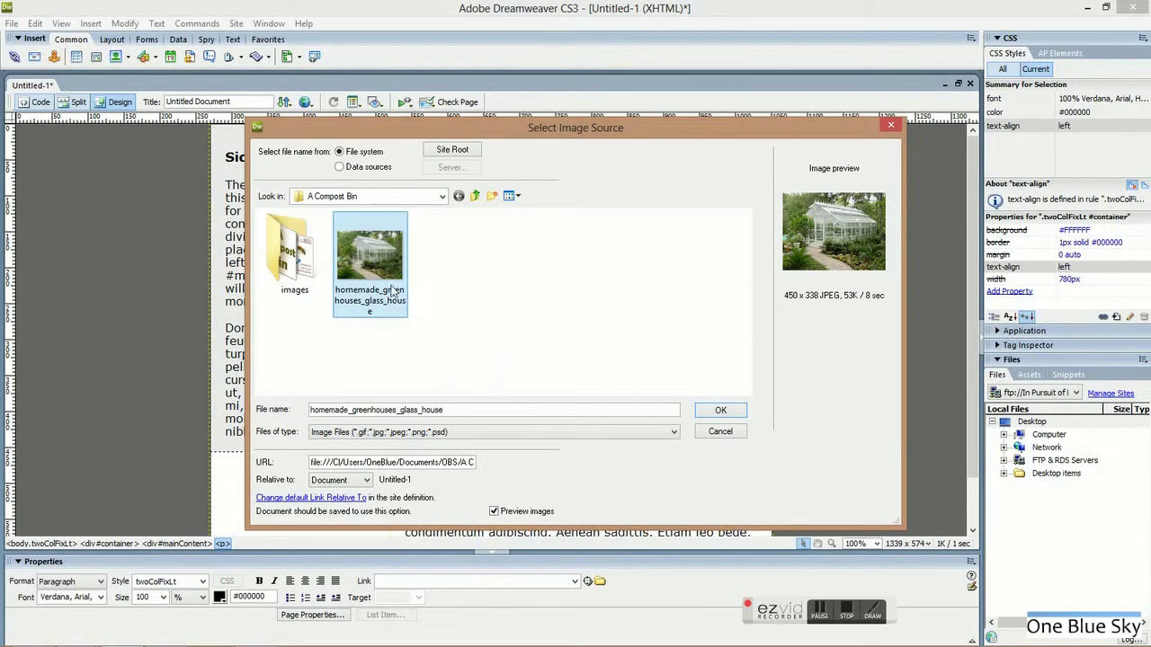
{"action": "left_click", "coordinate": [722, 411]}
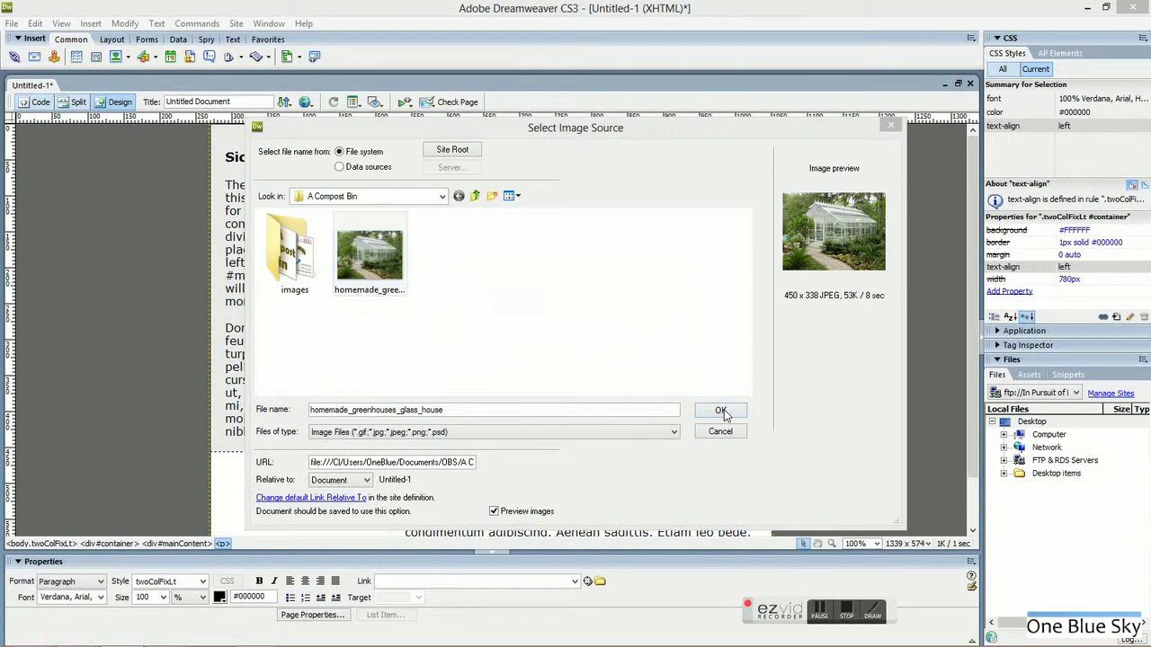
{"action": "left_click", "coordinate": [570, 378]}
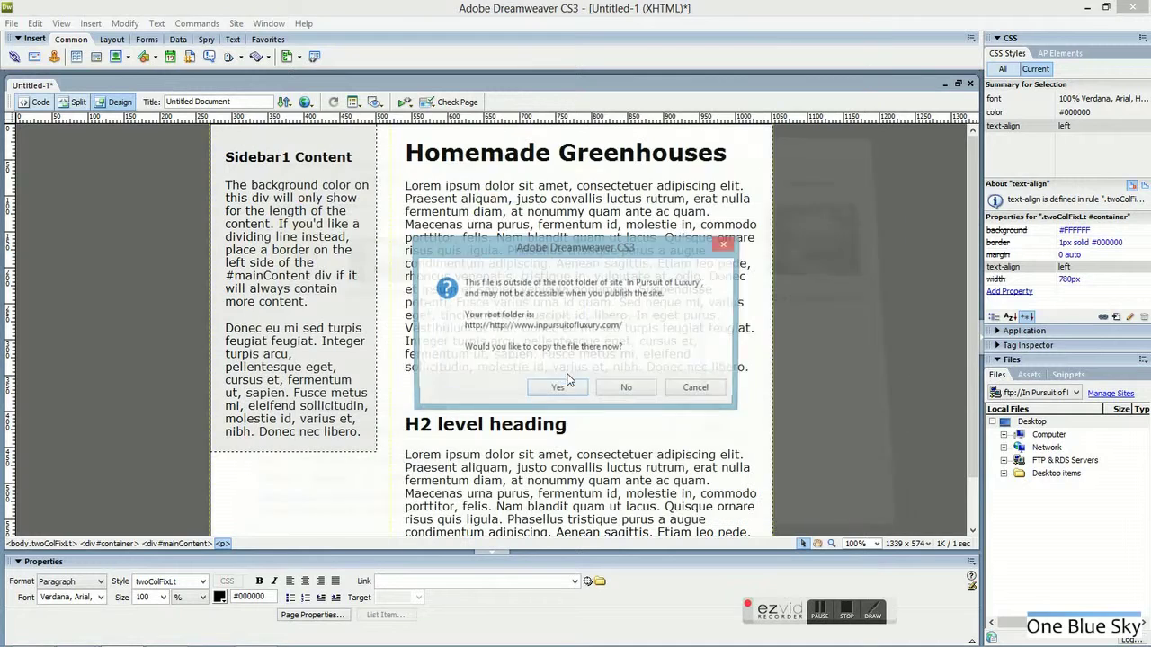
{"action": "left_click", "coordinate": [560, 389]}
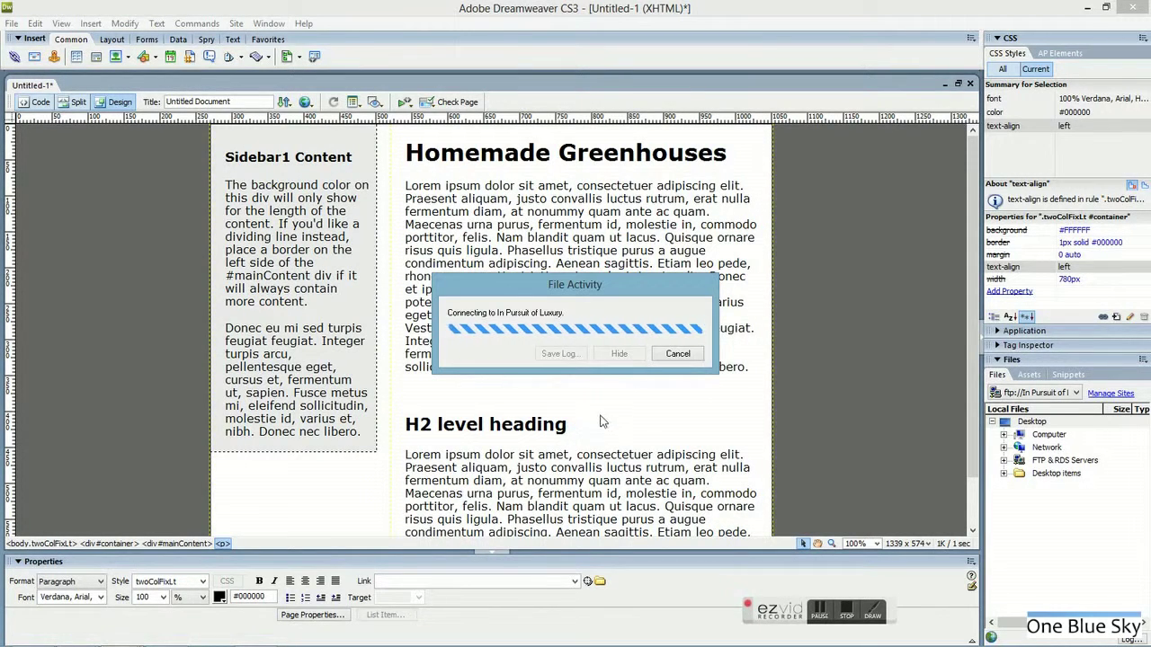
{"action": "left_click", "coordinate": [671, 354]}
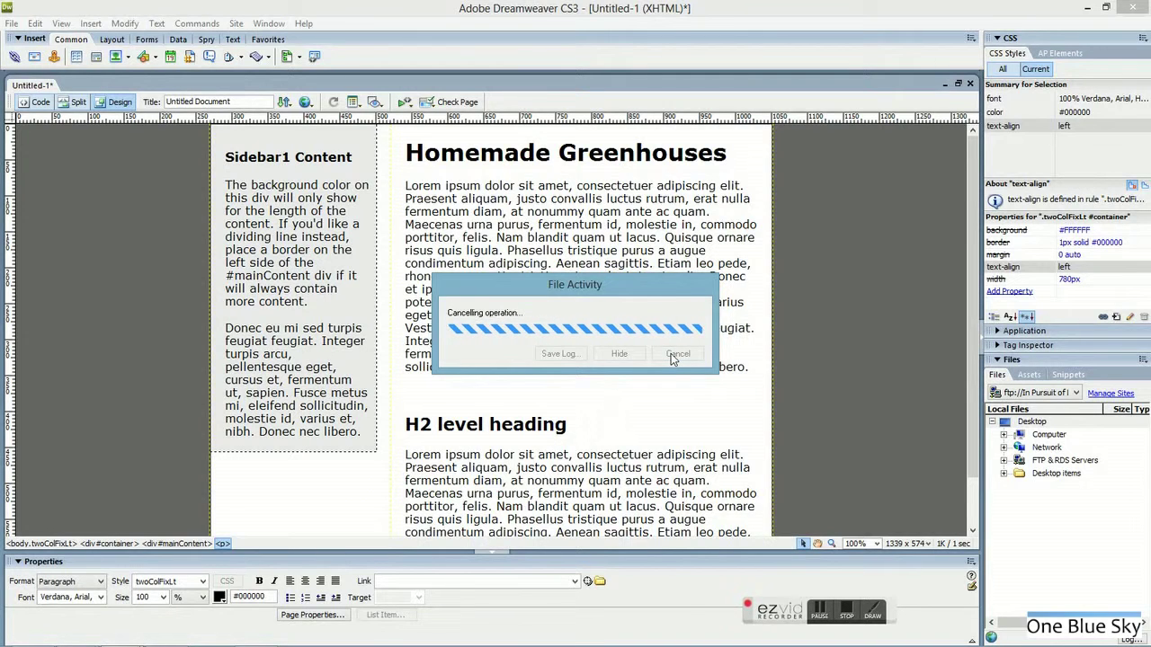
{"action": "left_click", "coordinate": [767, 485]}
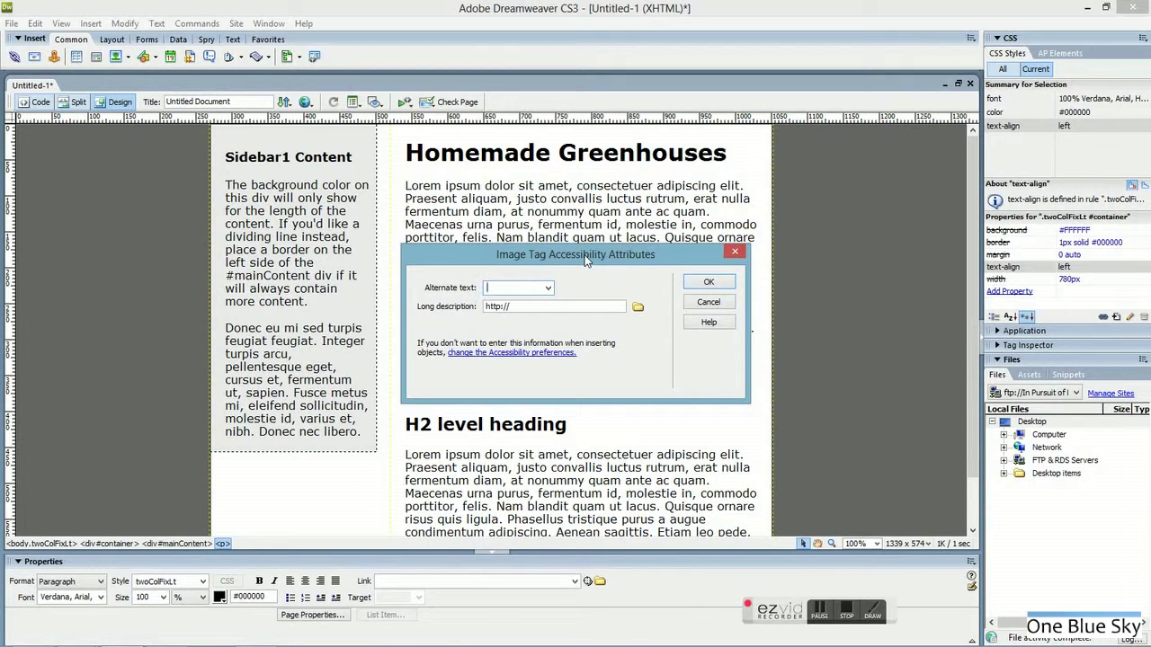
Give the greenhouse image the alternate text "Homemade GreenHouses Glass House" and insert it above the H2 level heading.
{"action": "left_click_drag", "start_coordinate": [585, 260], "coordinate": [566, 267]}
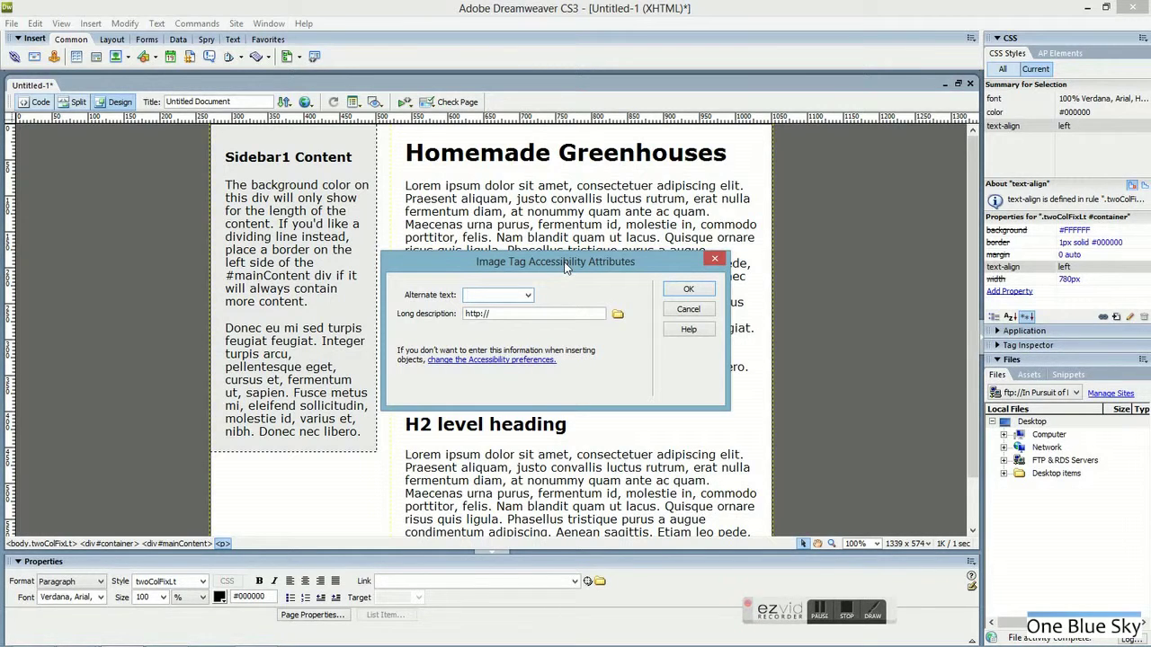
{"action": "type", "text": "Homemade GreenHouses Glass Huse"}
{"action": "key", "text": "BackSpace"}
{"action": "key", "text": "BackSpace"}
{"action": "key", "text": "BackSpace"}
{"action": "type", "text": "ouse"}
{"action": "left_click", "coordinate": [690, 292]}
{"action": "scroll", "coordinate": [690, 297], "scroll_direction": "down", "scroll_amount": 3}
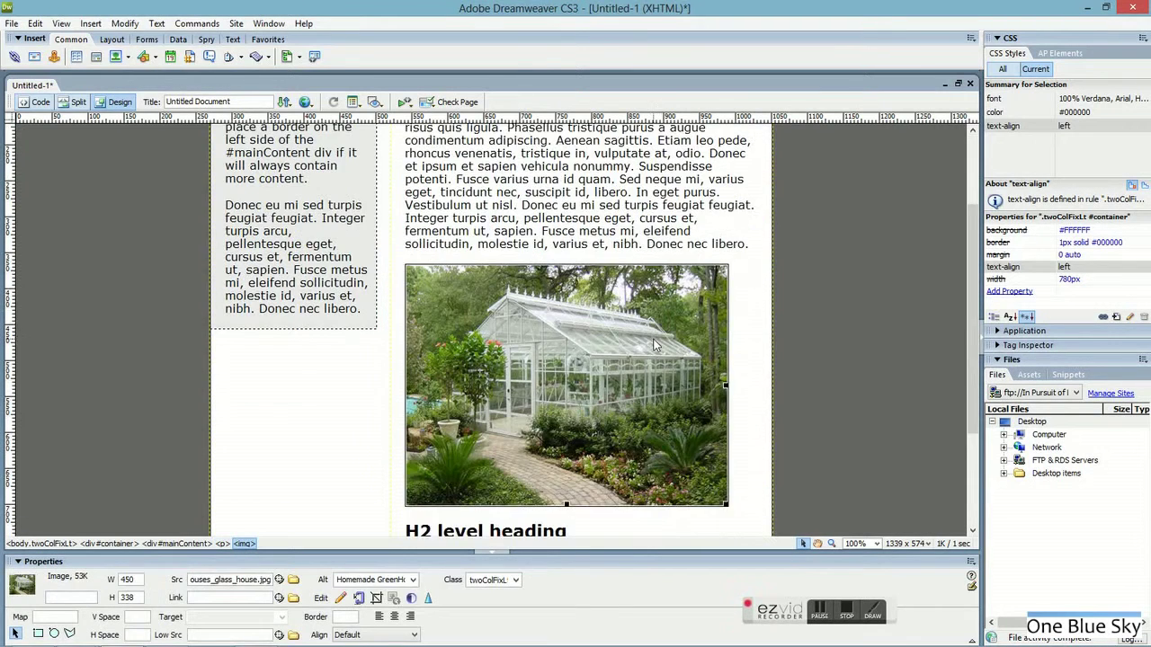
Select the inserted greenhouse image and examine its source file name and alternate text.
{"action": "left_click", "coordinate": [748, 401]}
{"action": "scroll", "coordinate": [629, 395], "scroll_direction": "down", "scroll_amount": 1}
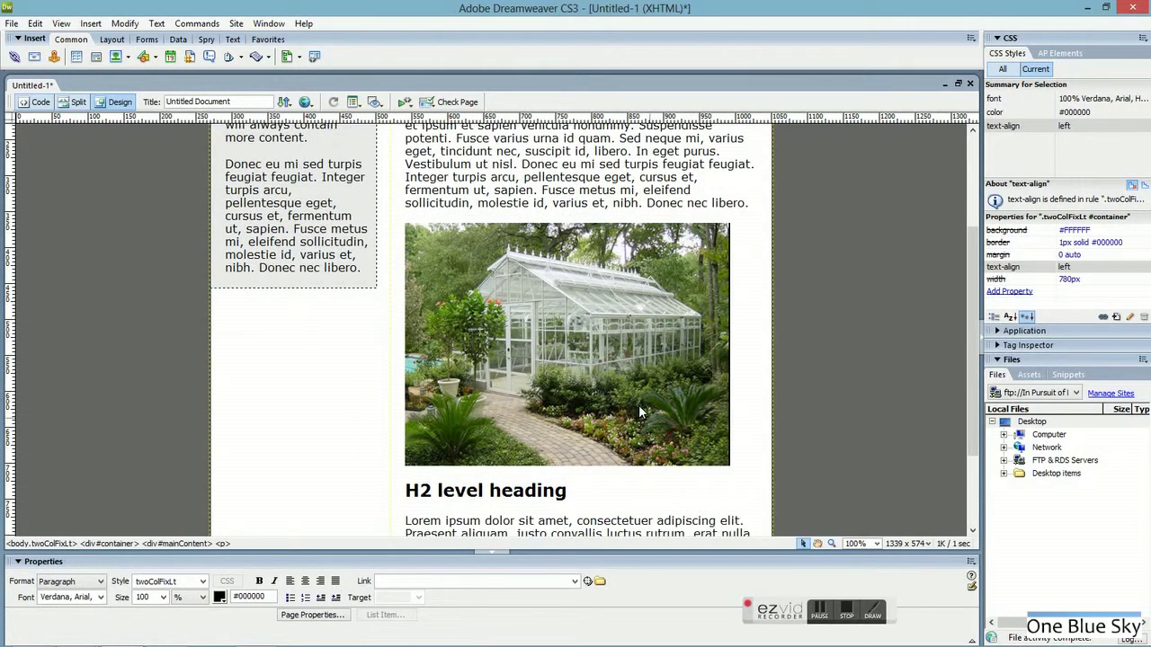
{"action": "left_click", "coordinate": [638, 406]}
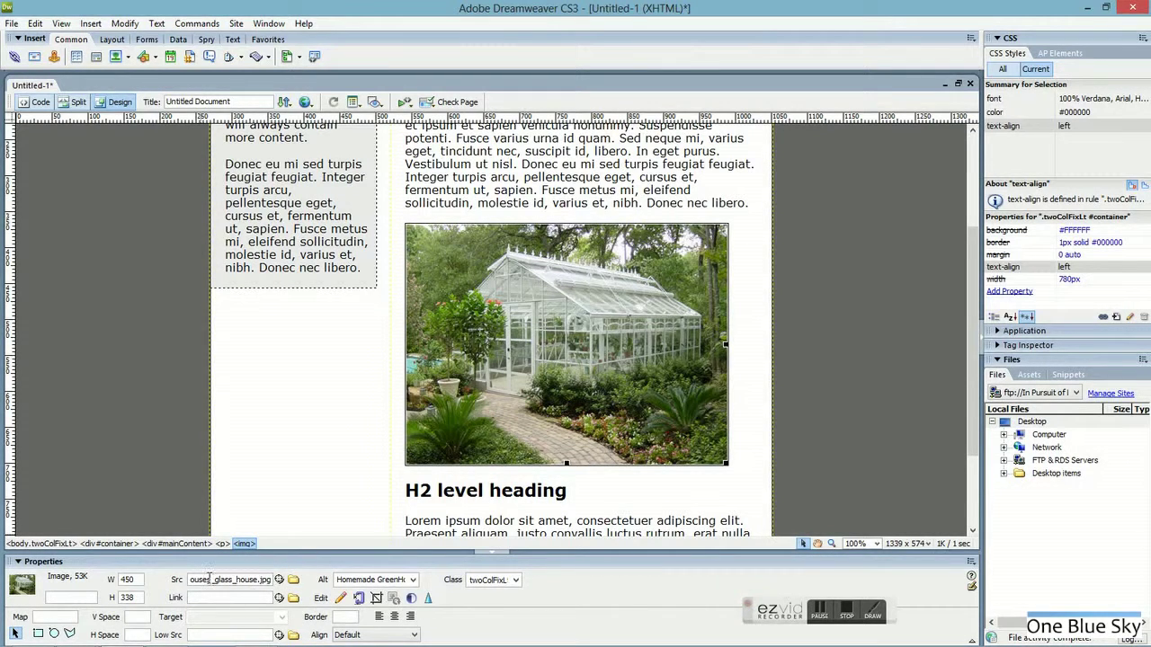
{"action": "triple_click", "coordinate": [364, 582]}
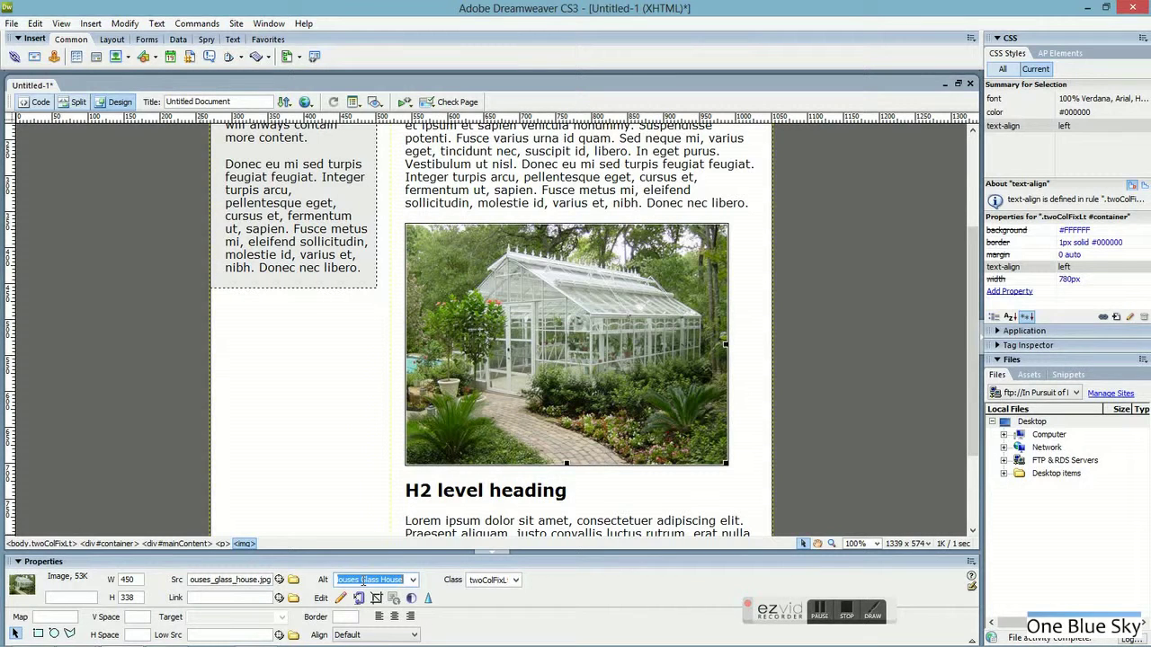
{"action": "left_click", "coordinate": [520, 447]}
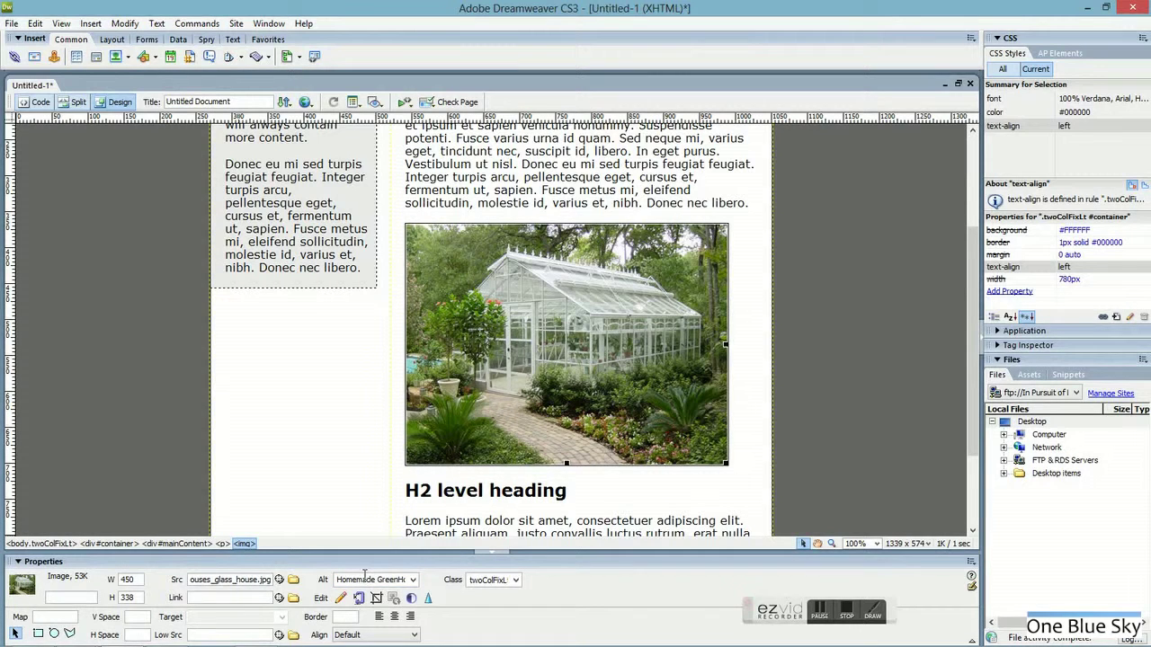
Try to name the greenhouse image "Home made Greenhouse" in its properties.
{"action": "left_click", "coordinate": [56, 596]}
{"action": "type", "text": "Home"}
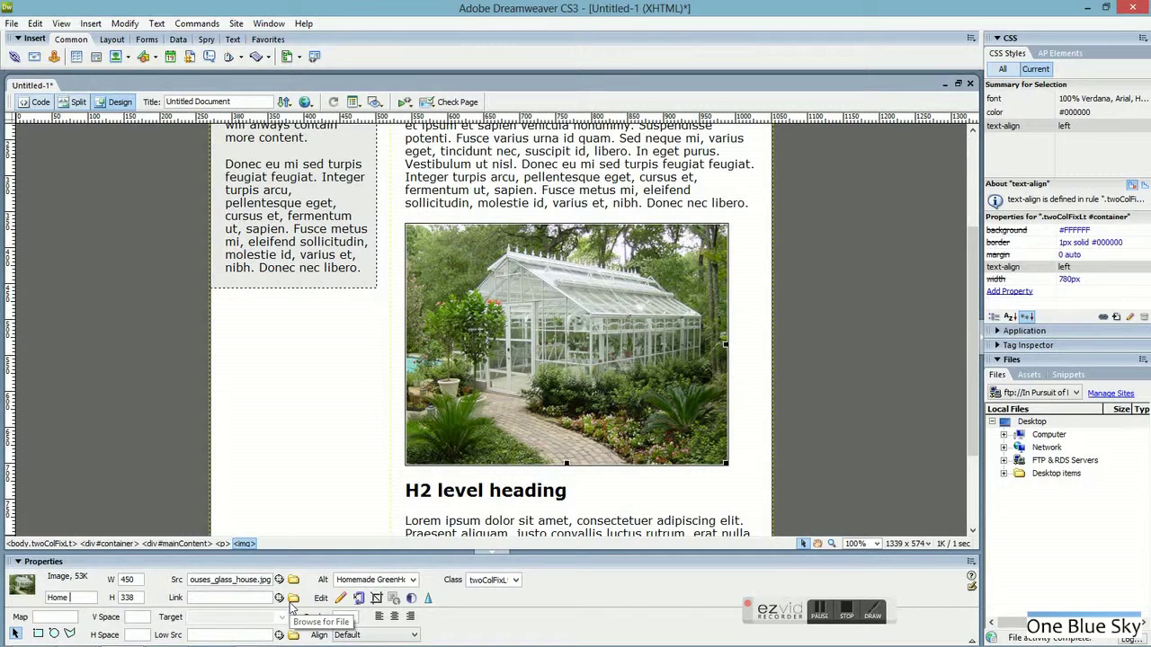
{"action": "type", "text": "made Greenhouse"}
{"action": "left_click", "coordinate": [583, 490]}
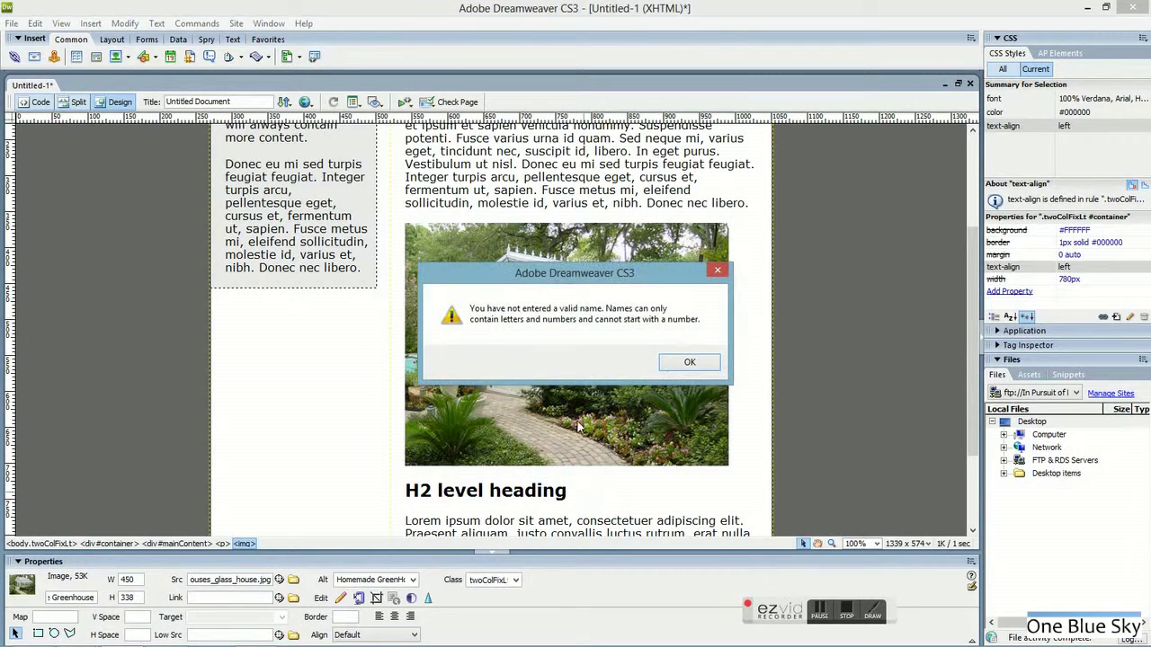
{"action": "left_click", "coordinate": [692, 361]}
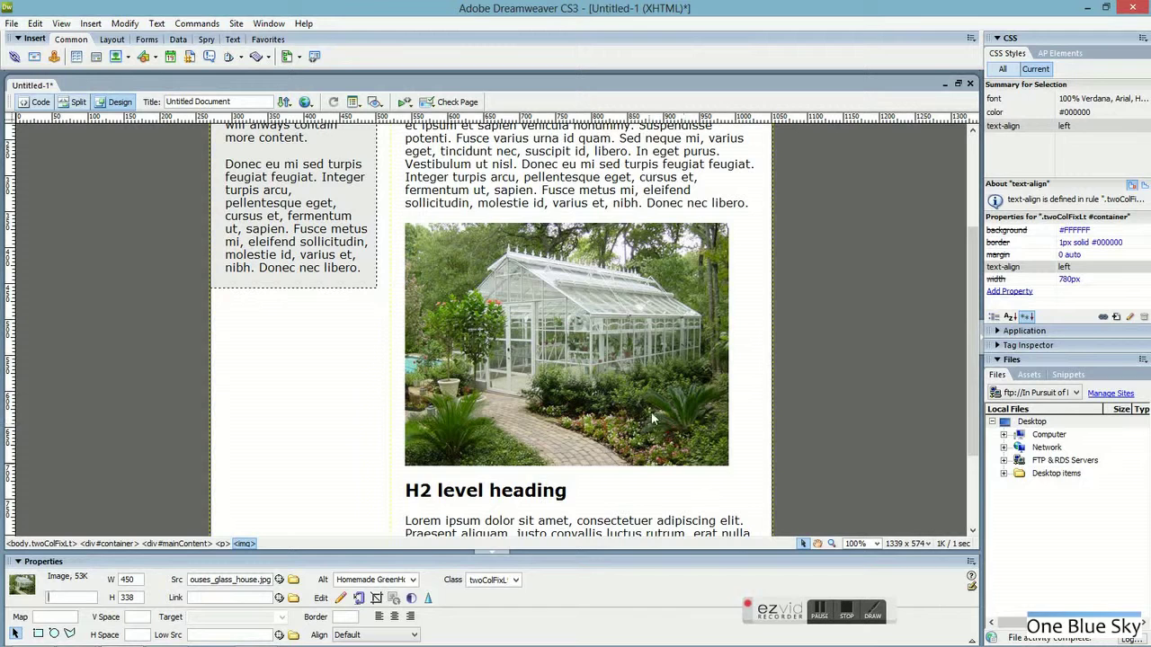
{"action": "left_click", "coordinate": [745, 352]}
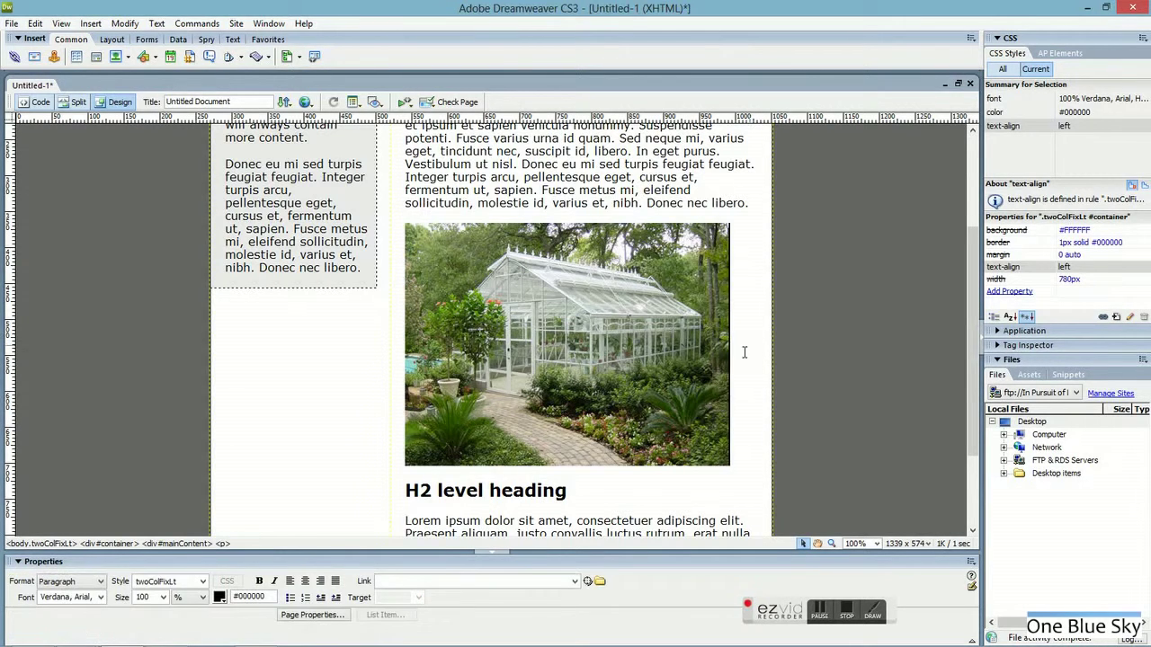
{"action": "scroll", "coordinate": [744, 353], "scroll_direction": "up", "scroll_amount": 3}
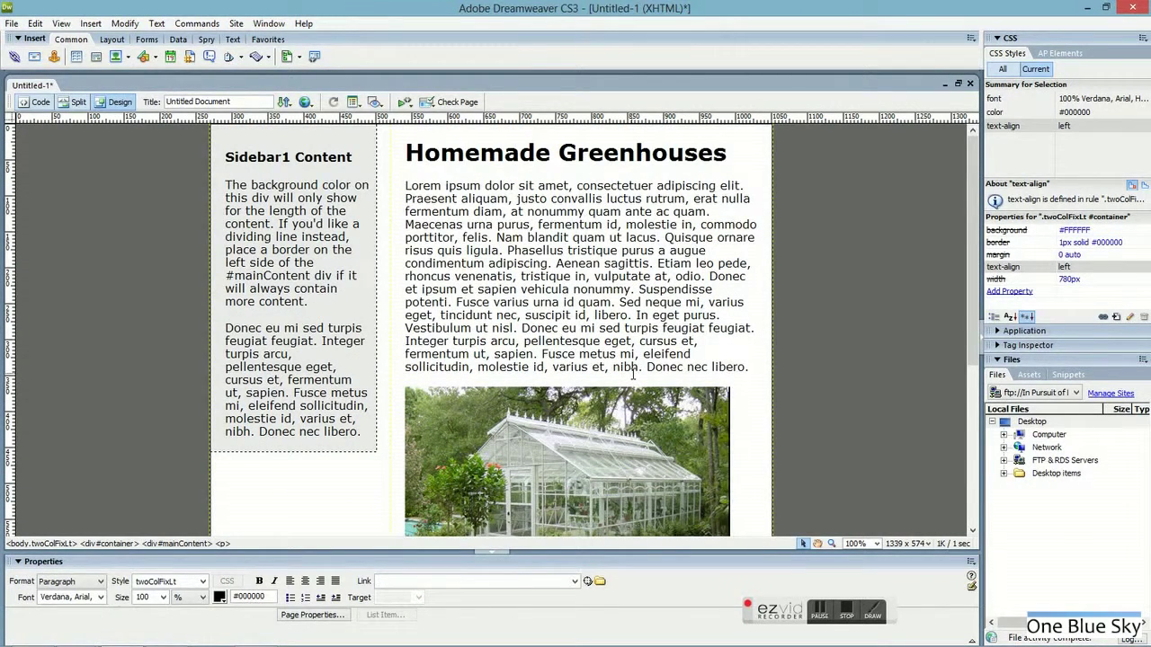
{"action": "scroll", "coordinate": [655, 394], "scroll_direction": "down", "scroll_amount": 3}
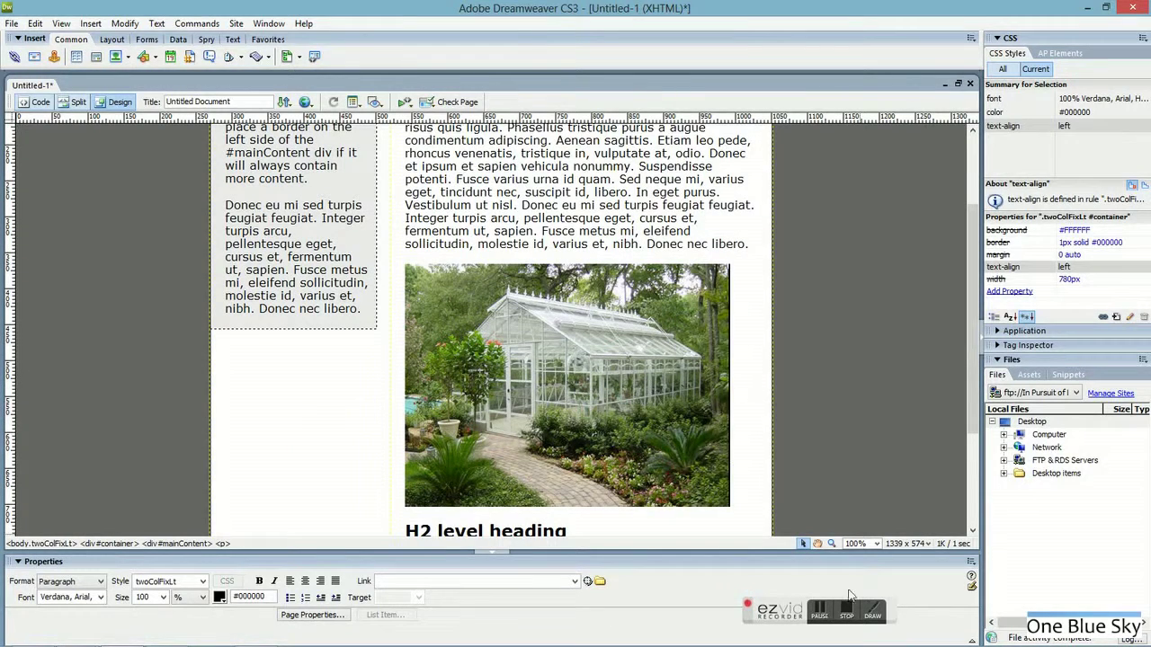